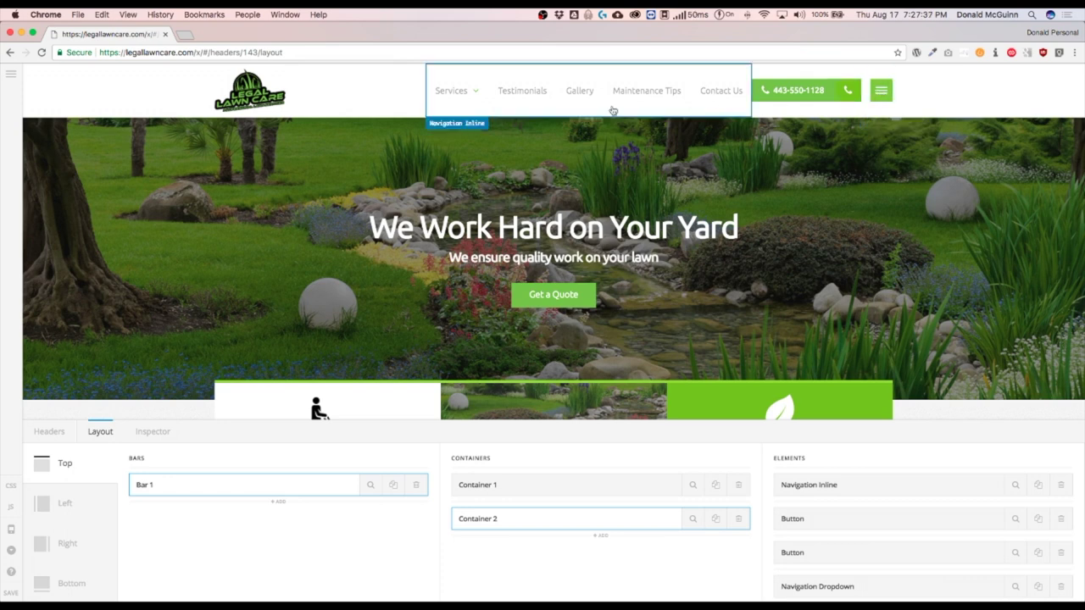
- Set the inline navigation to hide at the smaller tablet and 480px-and-smaller phone breakpoints
mouse_move(481, 107)
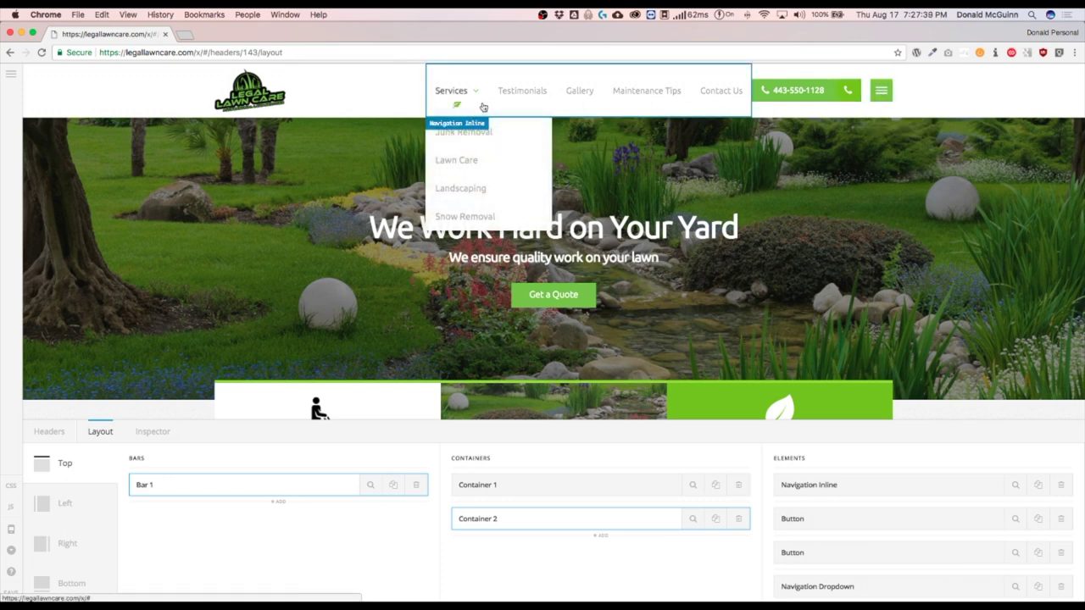
left_click(483, 107)
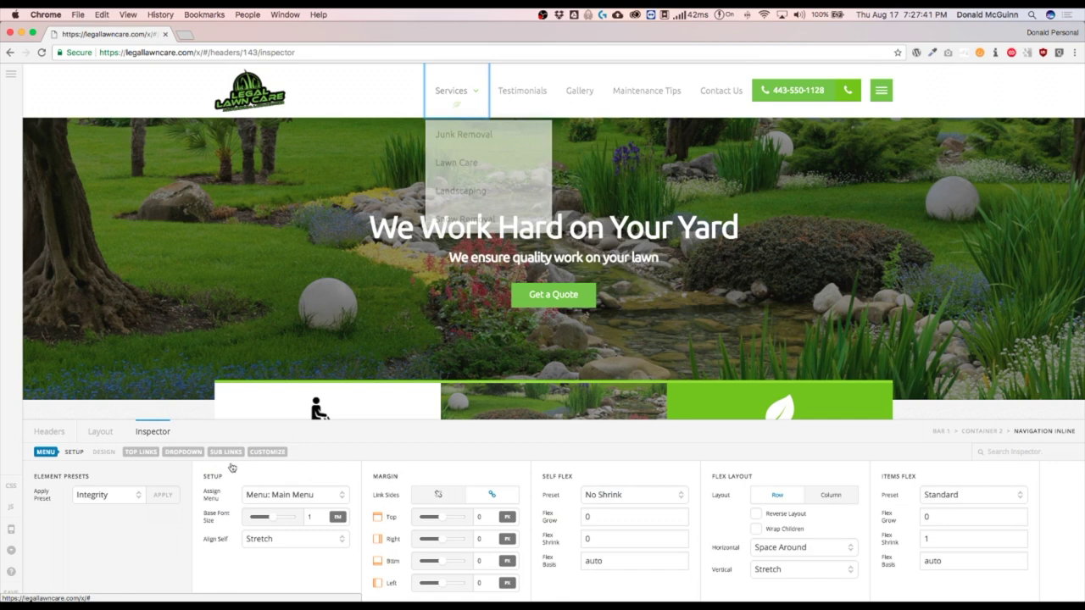
mouse_move(455, 97)
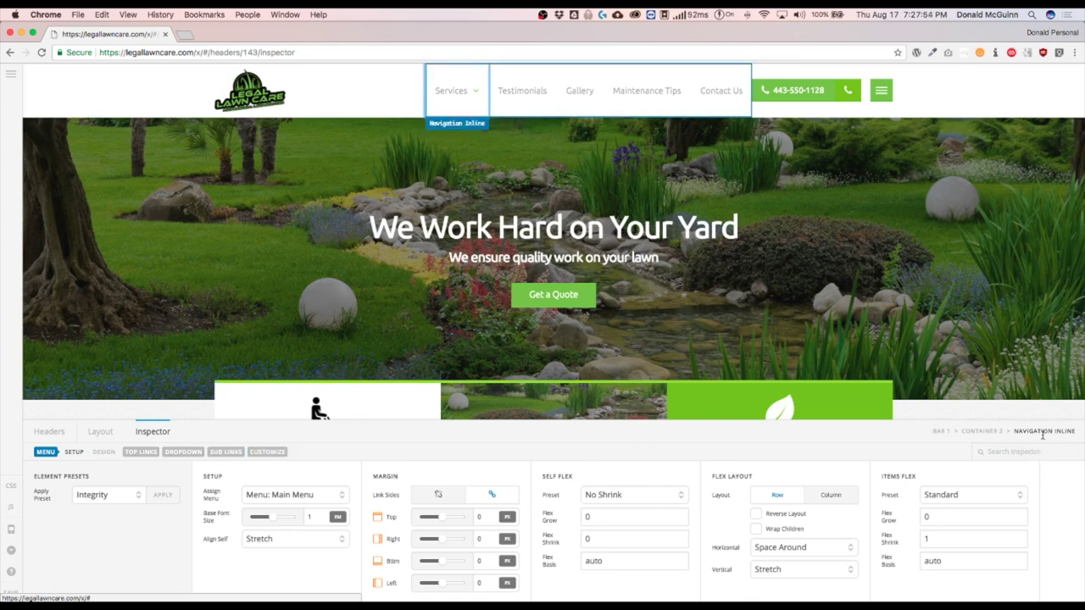
left_click(269, 452)
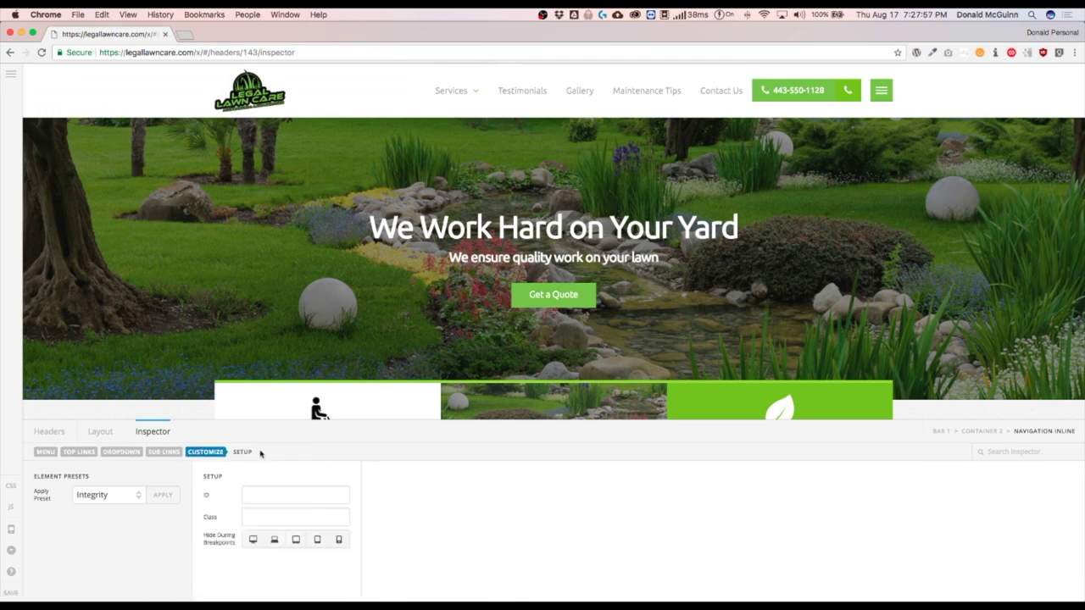
left_click(317, 540)
left_click(338, 543)
- Preview the header at 980–1199px, 768–979px, 481–767px and 480px-and-smaller widths, ending at phone width
left_click(12, 531)
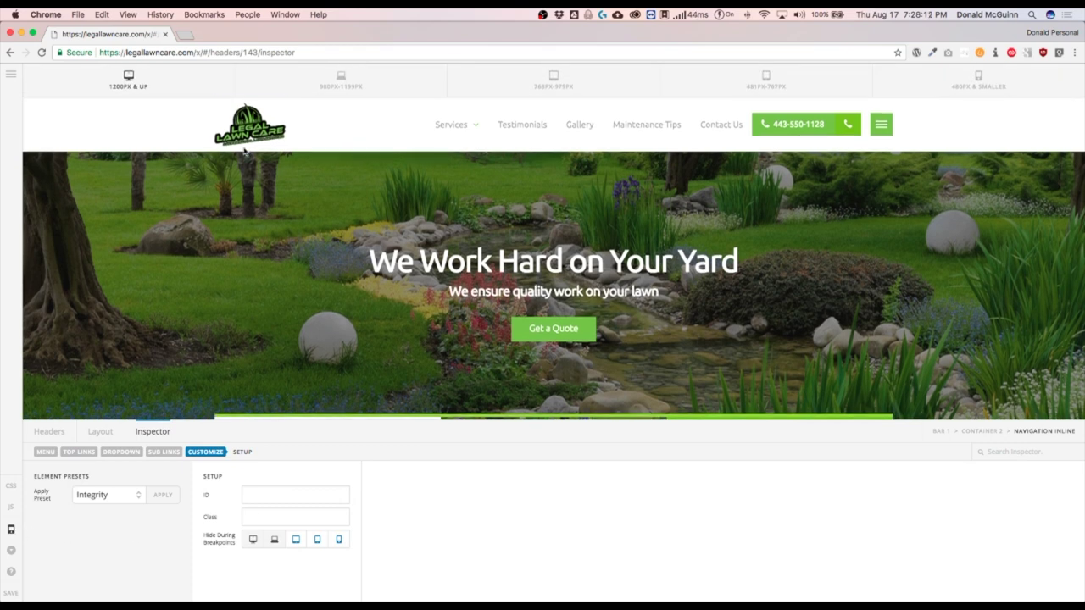
left_click(341, 82)
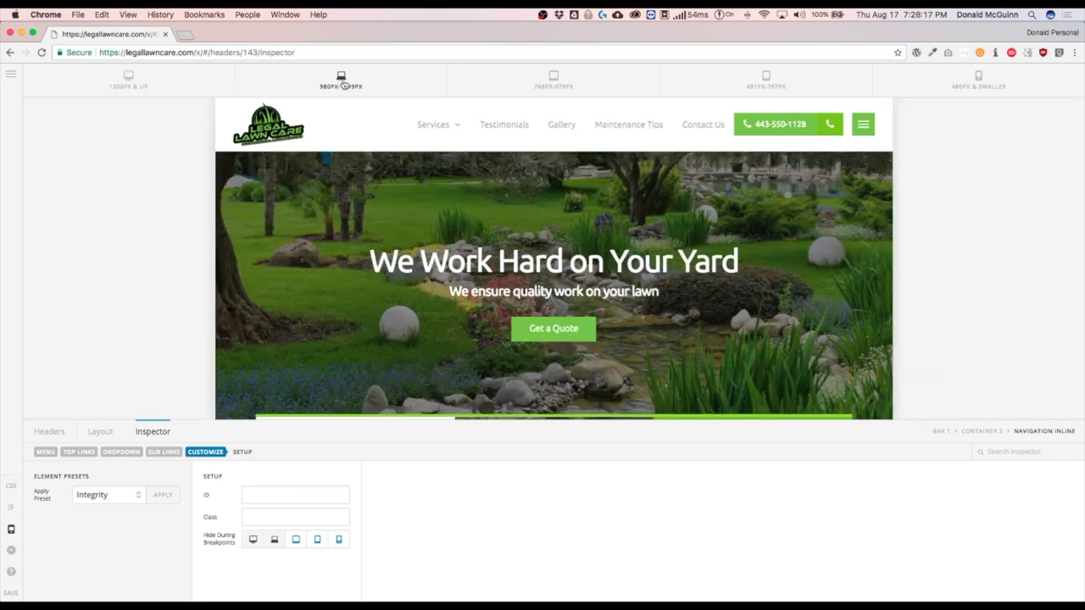
left_click(554, 81)
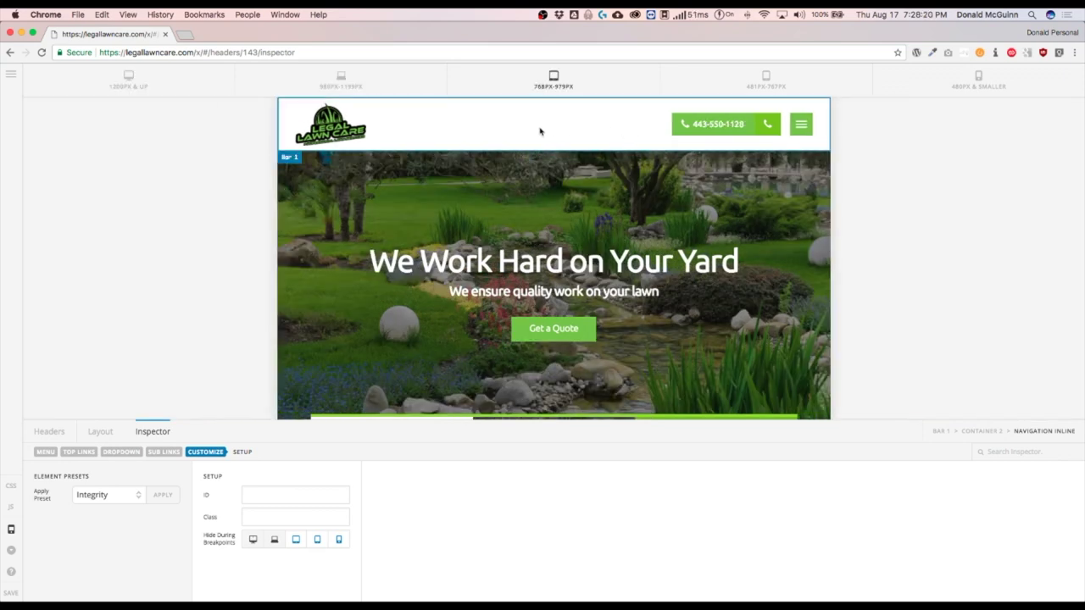
left_click(780, 76)
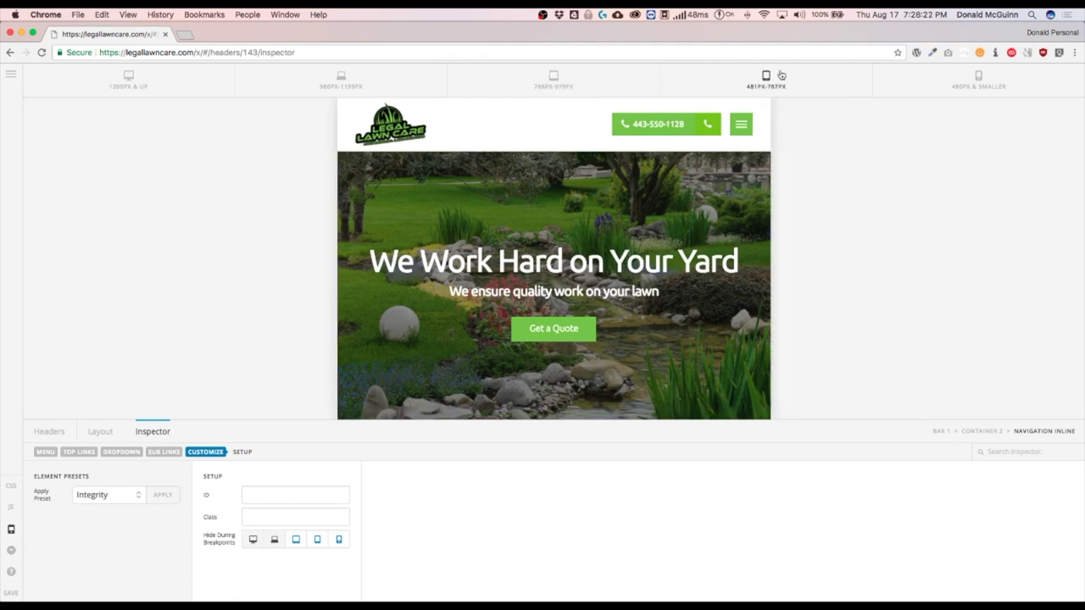
left_click(946, 88)
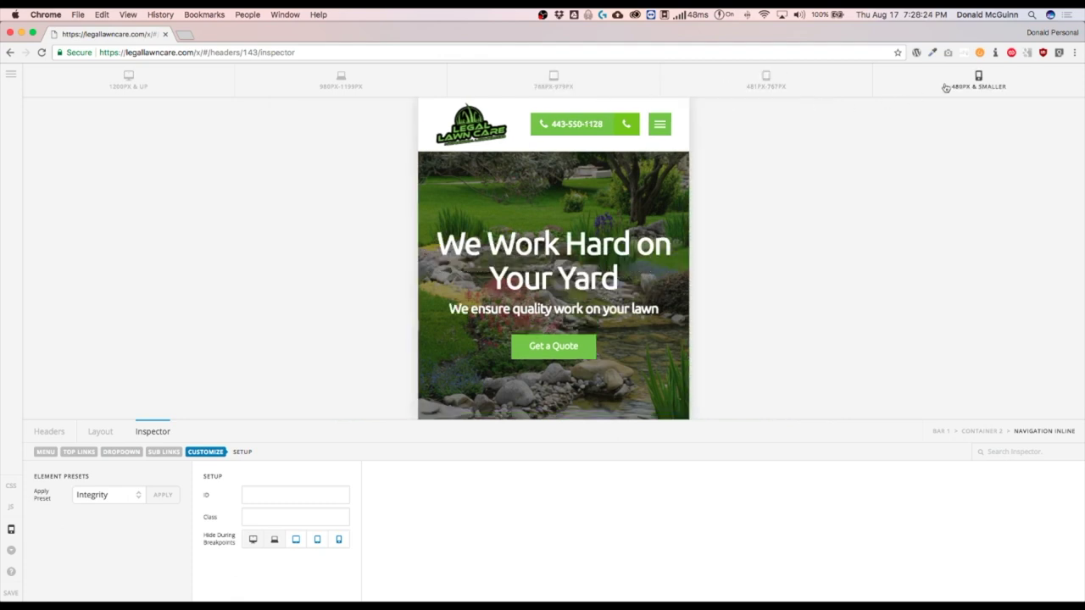
left_click(767, 83)
left_click(550, 83)
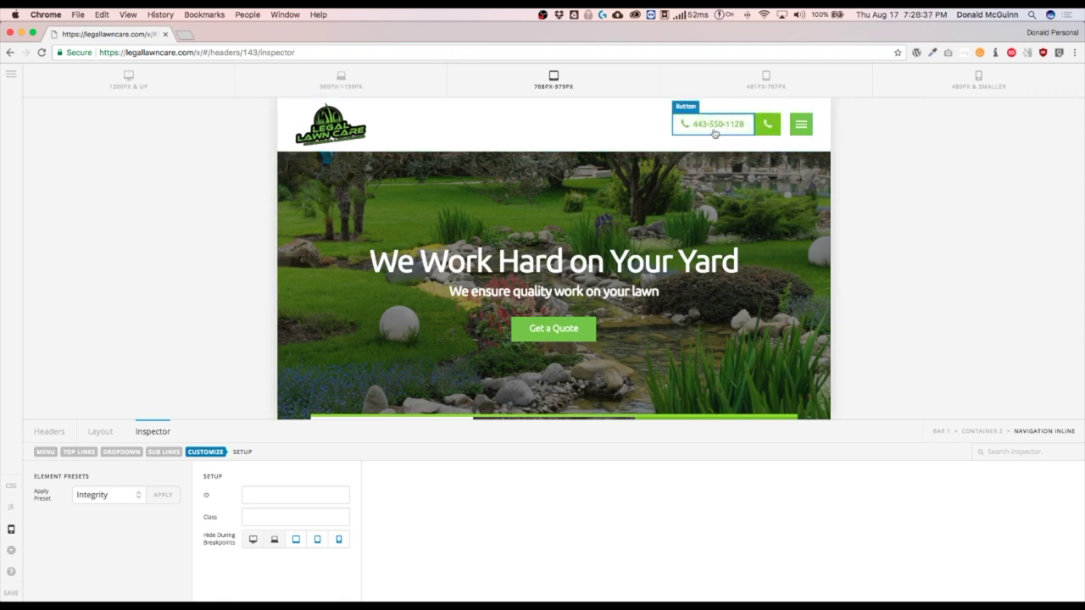
left_click(763, 79)
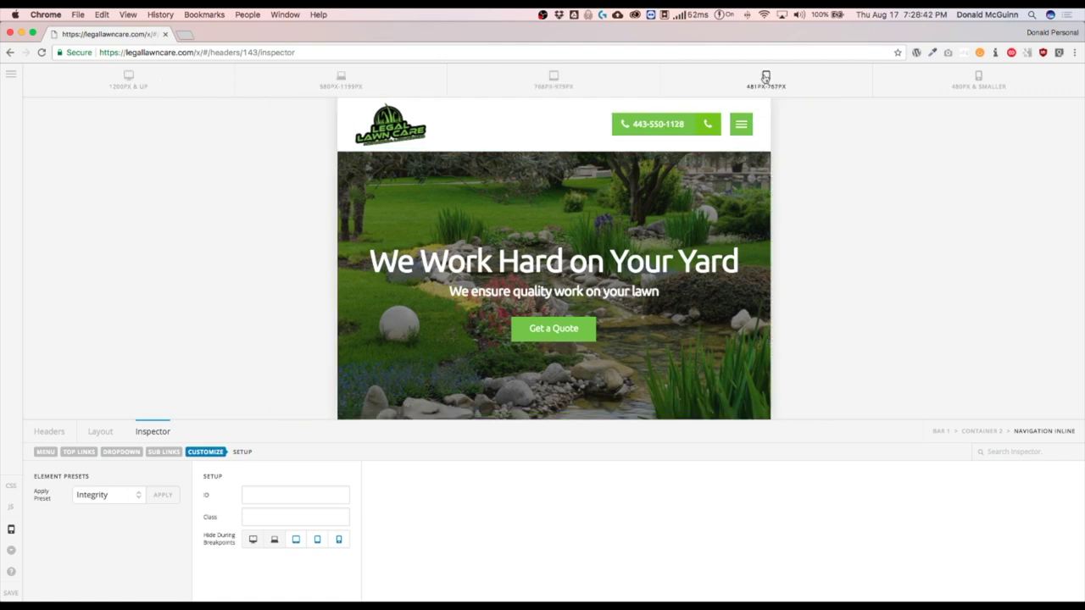
left_click(977, 82)
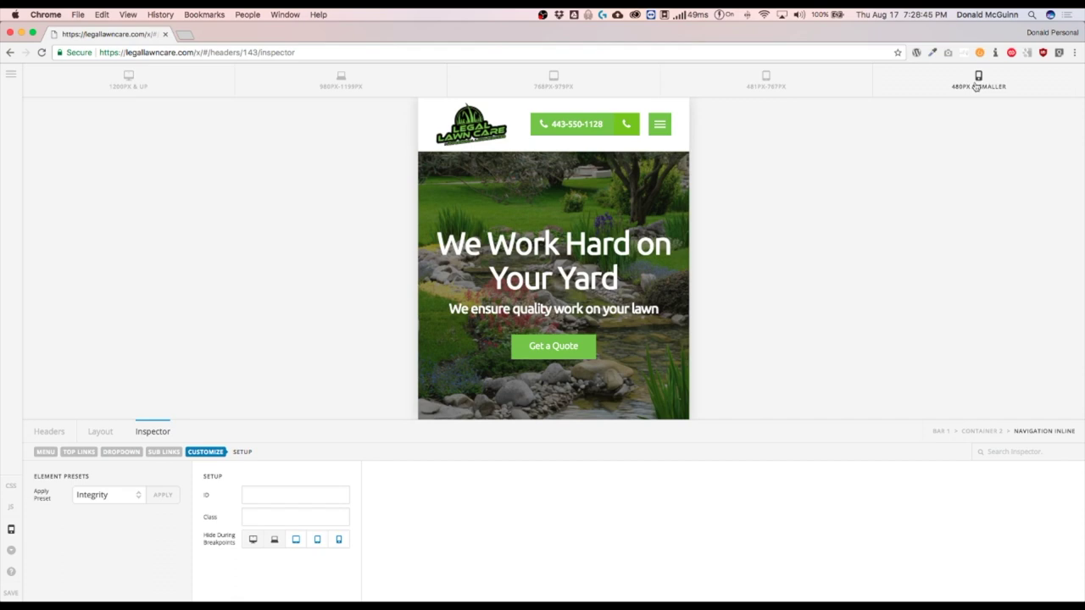
- Hide the phone-number button at 480px and smaller, then check the 481–767px and desktop previews
left_click(561, 130)
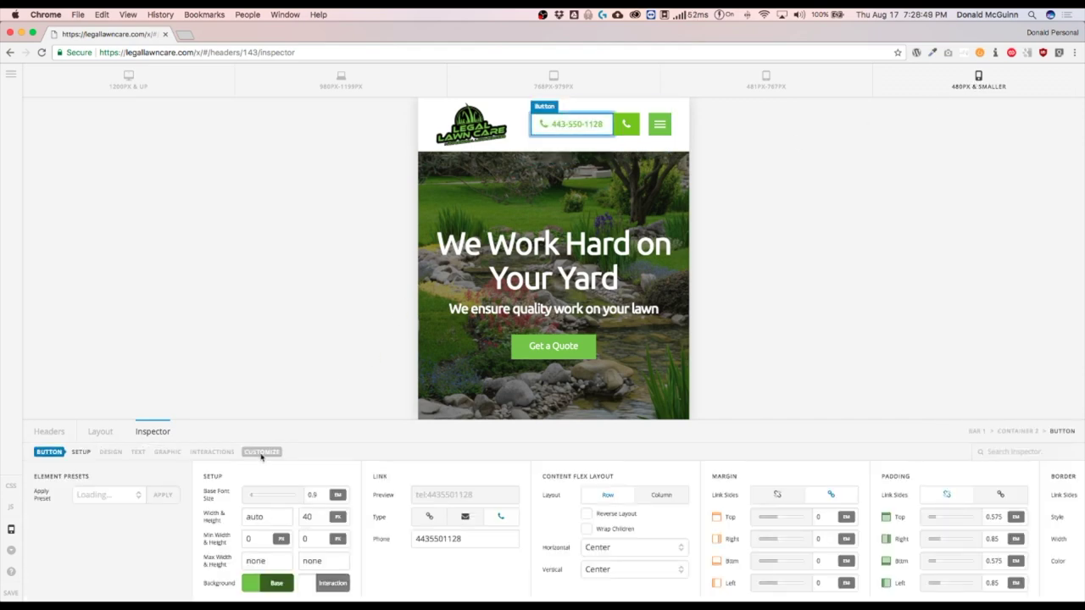
left_click(262, 452)
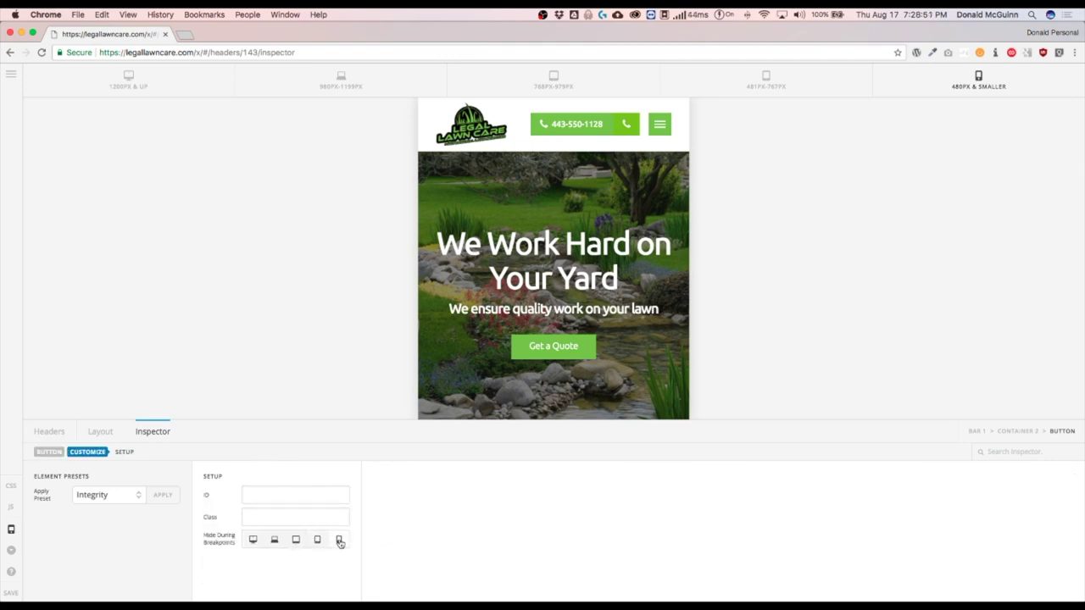
left_click(339, 541)
left_click(339, 541)
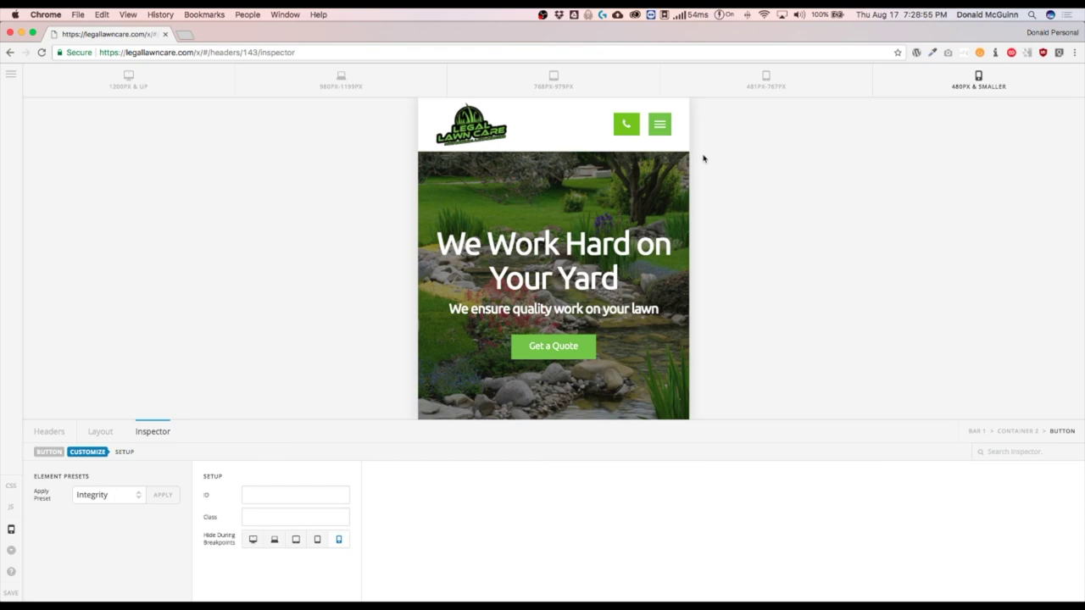
left_click(767, 81)
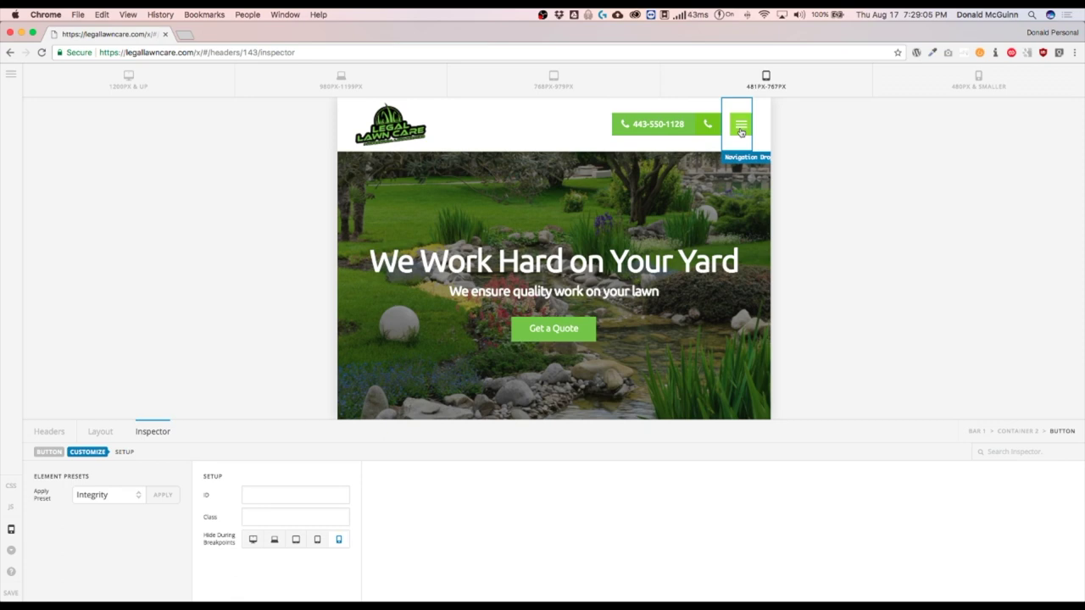
left_click(128, 80)
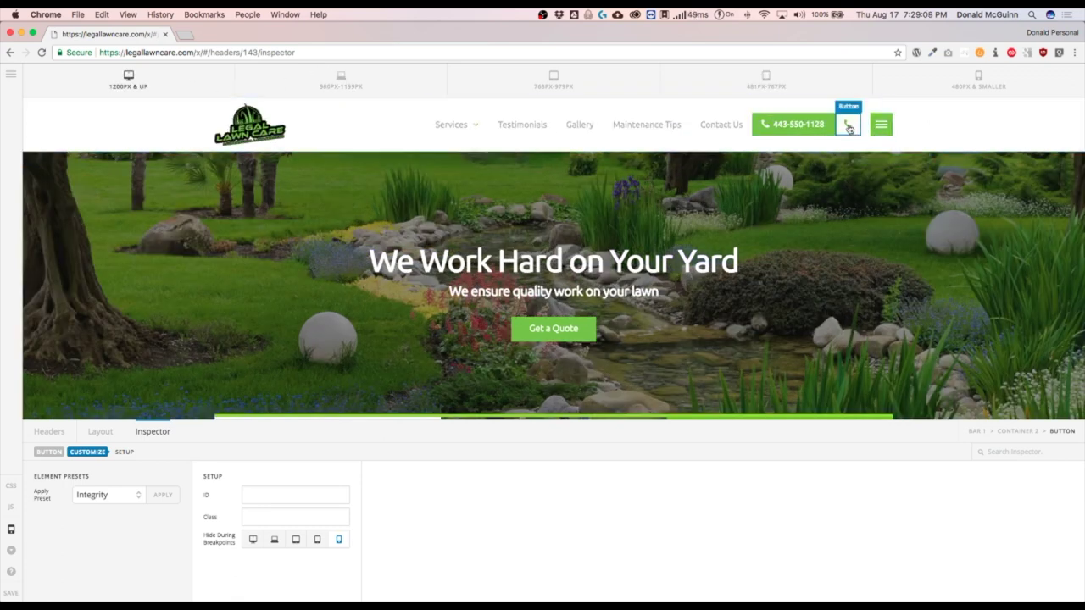
- Hide the phone-icon button at 1200px and up, 980–1199px, 768–979px and 481–767px
left_click(849, 127)
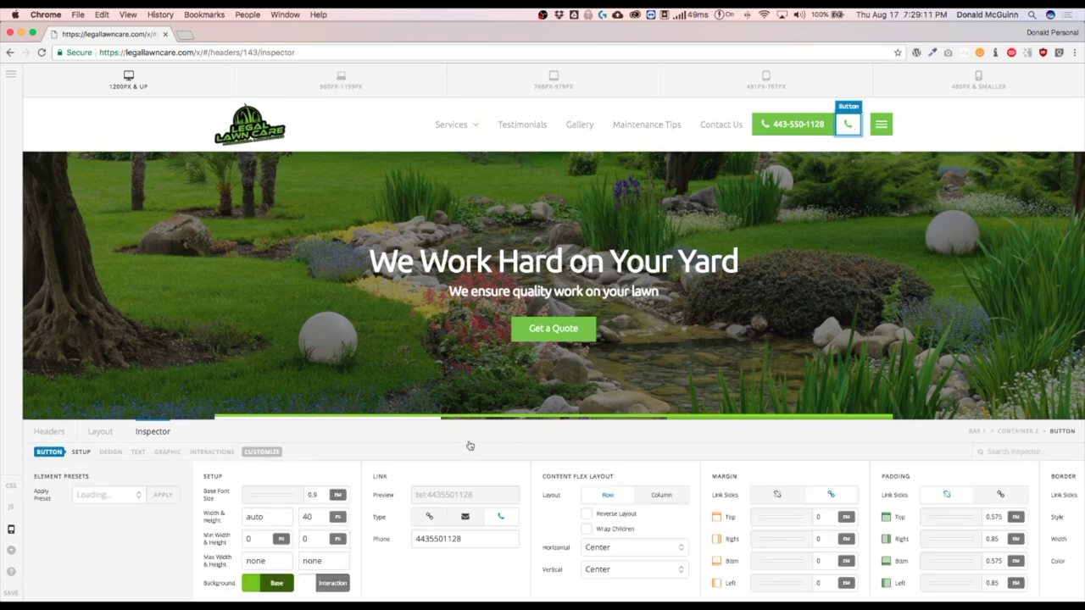
left_click(266, 452)
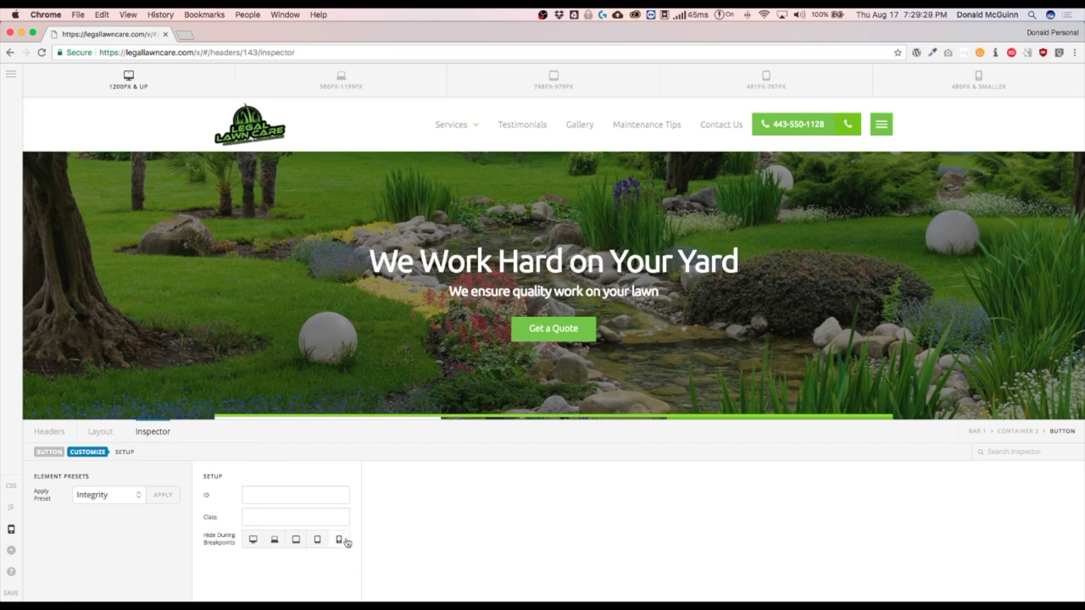
left_click(254, 540)
left_click(274, 540)
left_click(296, 540)
left_click(318, 540)
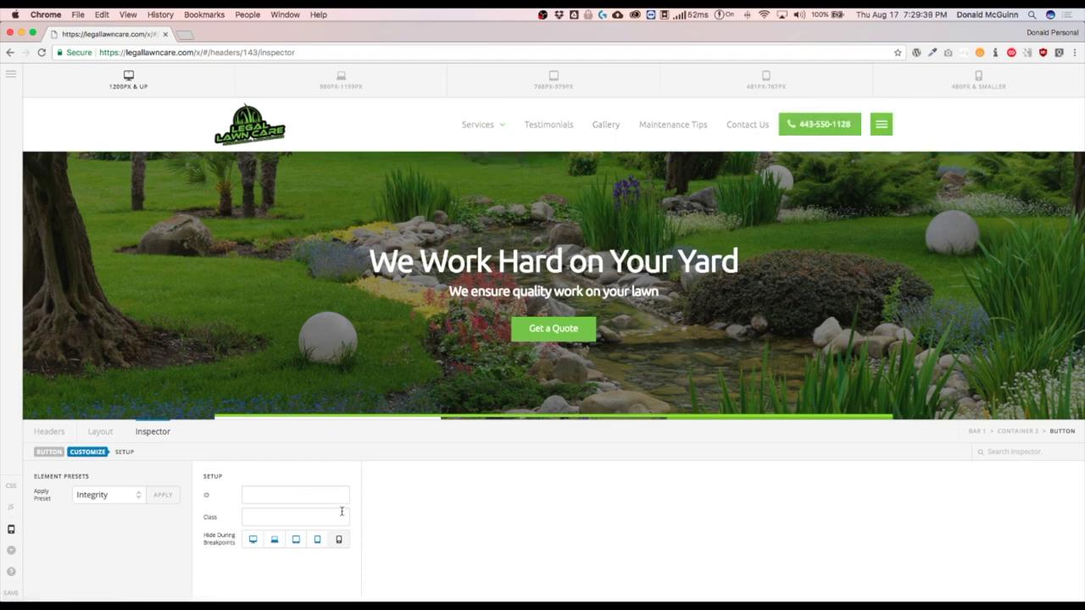
- Hide the dropdown navigation at the 980–1199px and 1200px-and-up breakpoints
left_click(882, 127)
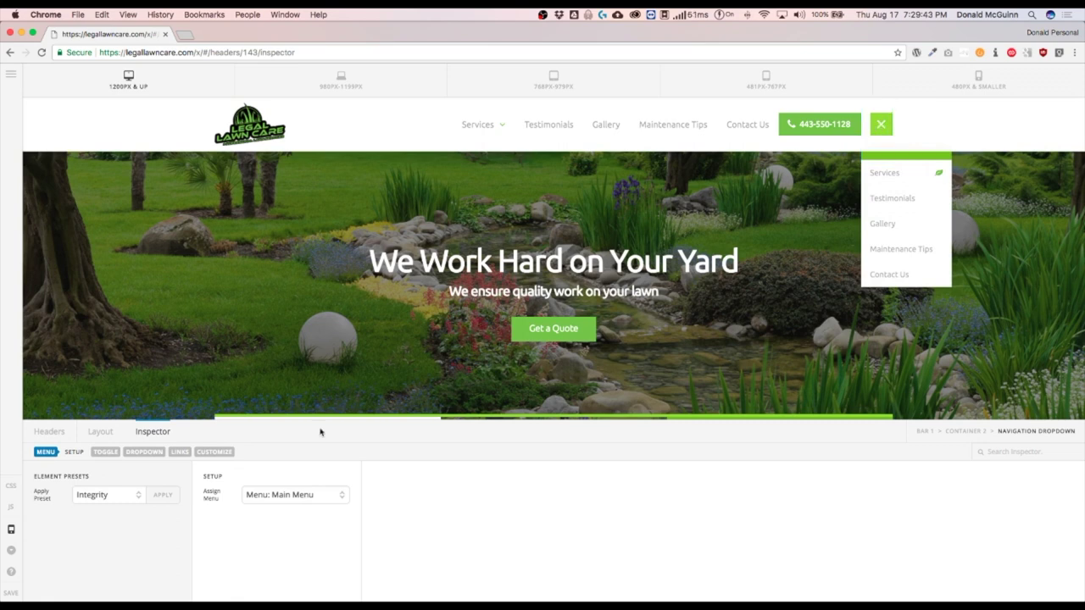
left_click(207, 454)
left_click(273, 539)
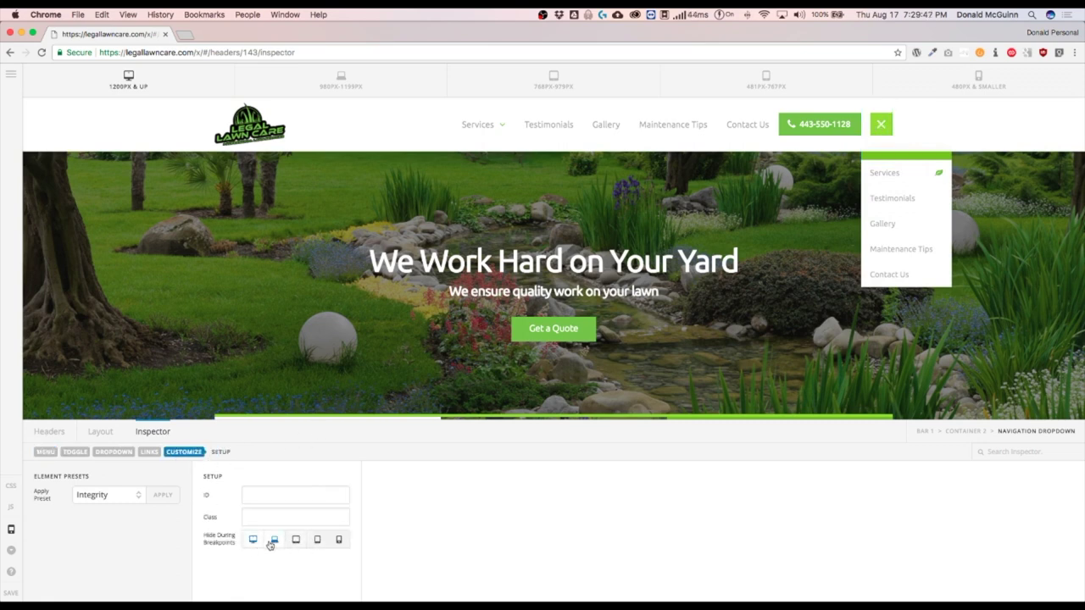
left_click(256, 541)
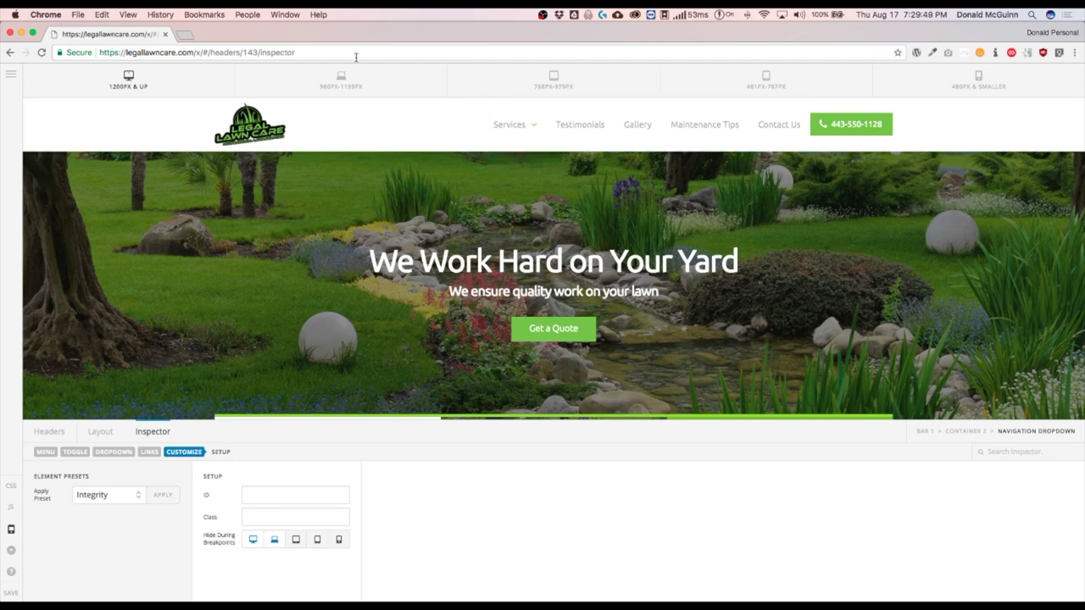
- Preview the header at 980–1199px, 768–979px, 481–767px and 480px-and-smaller widths
left_click(335, 78)
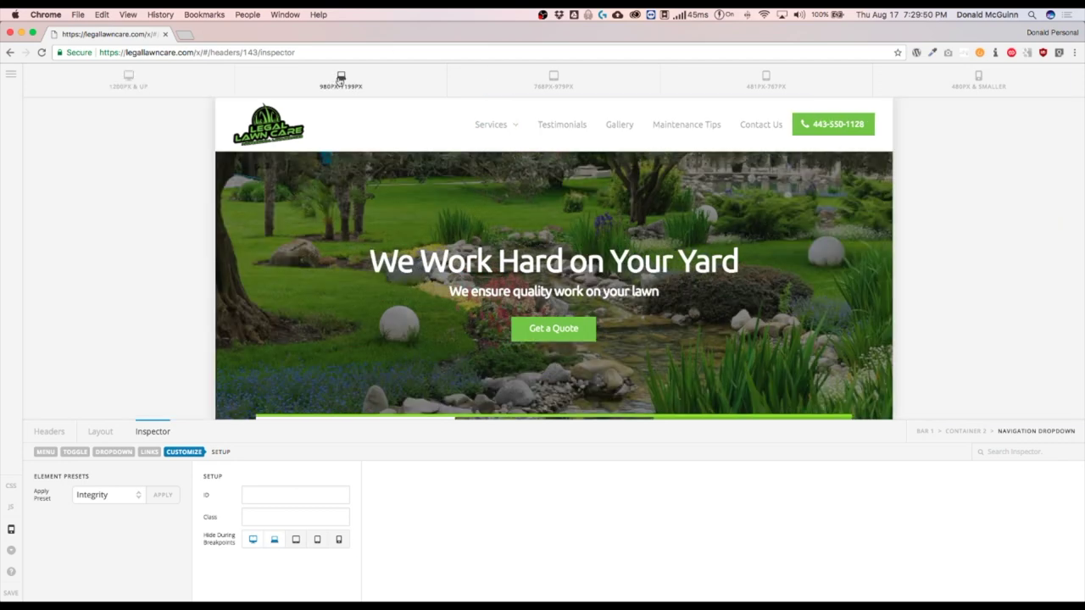
left_click(543, 85)
left_click(765, 81)
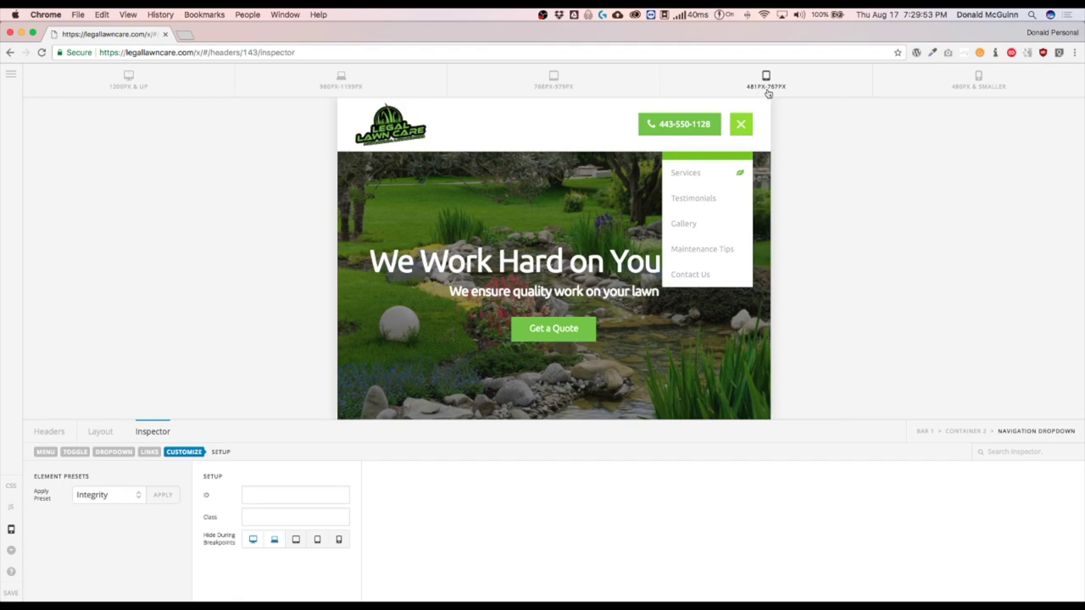
left_click(936, 80)
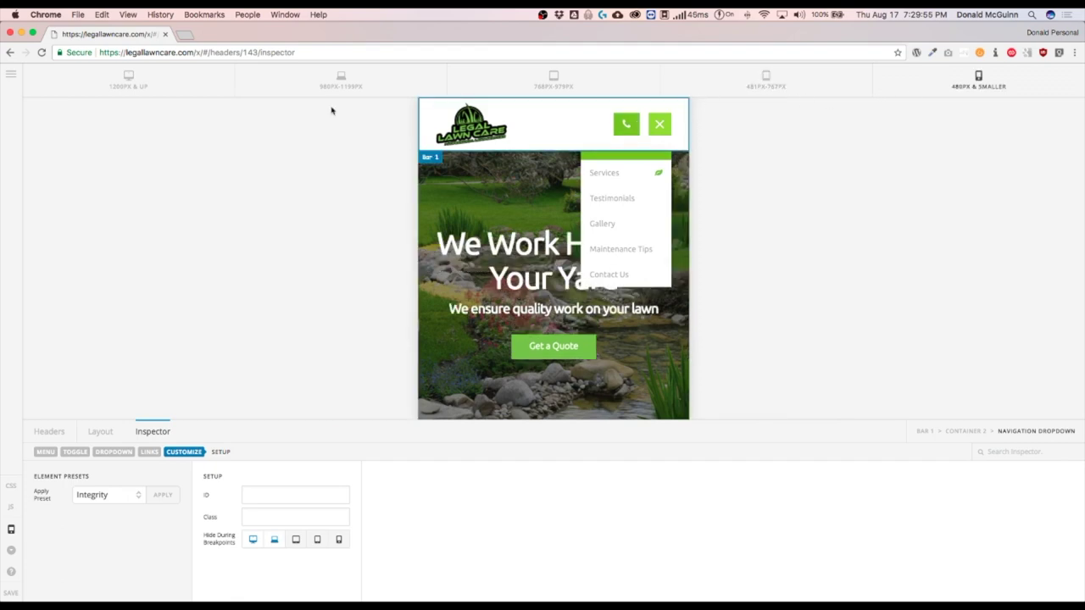
- Save the header, then preview it back up through the breakpoints to 1200px and up
left_click(9, 594)
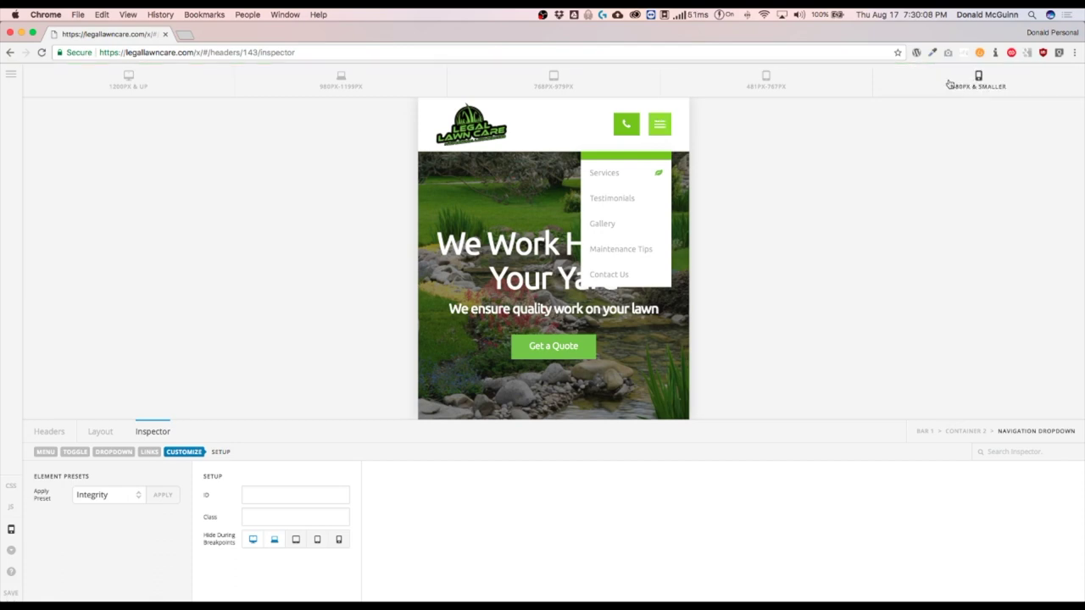
left_click(771, 79)
left_click(553, 79)
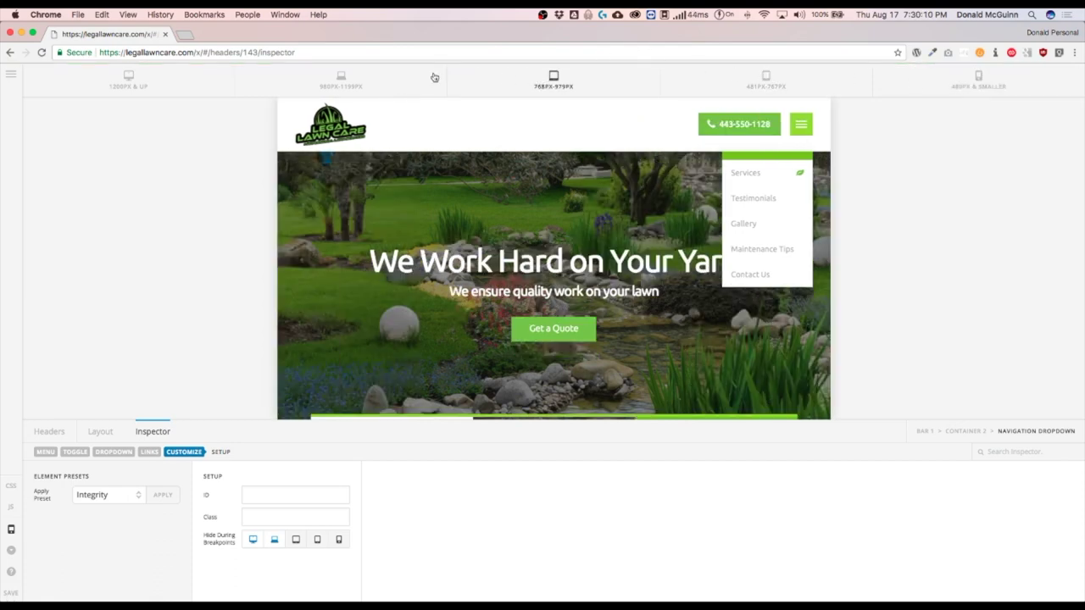
left_click(292, 82)
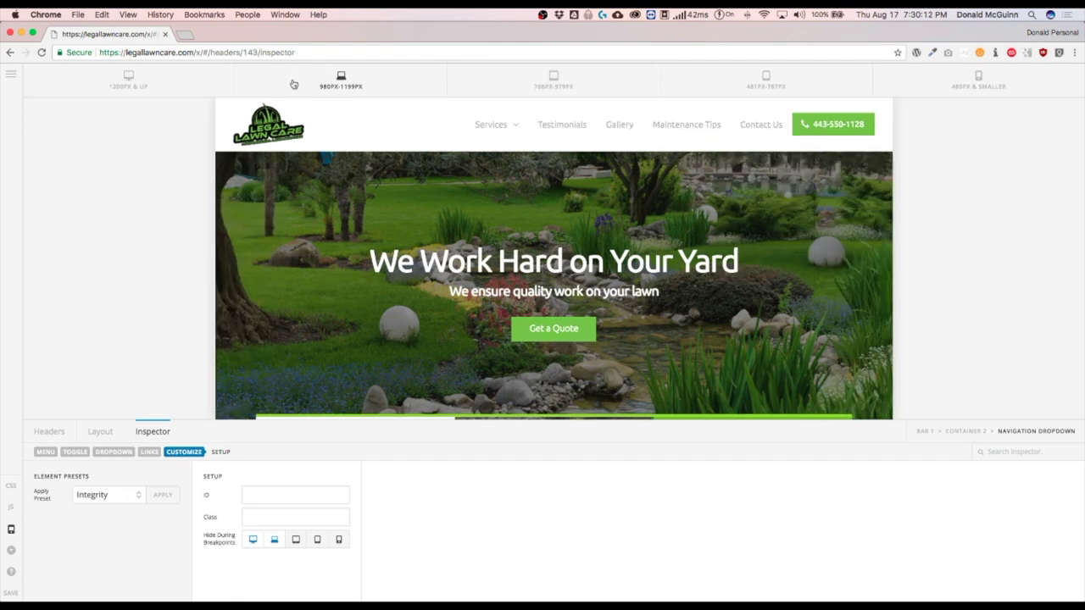
left_click(178, 75)
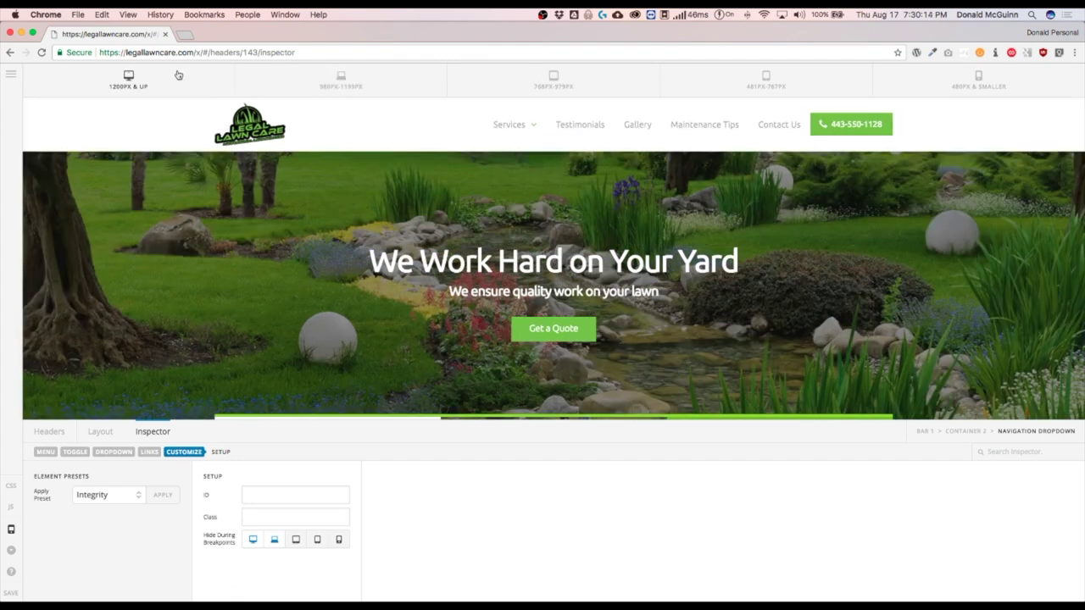